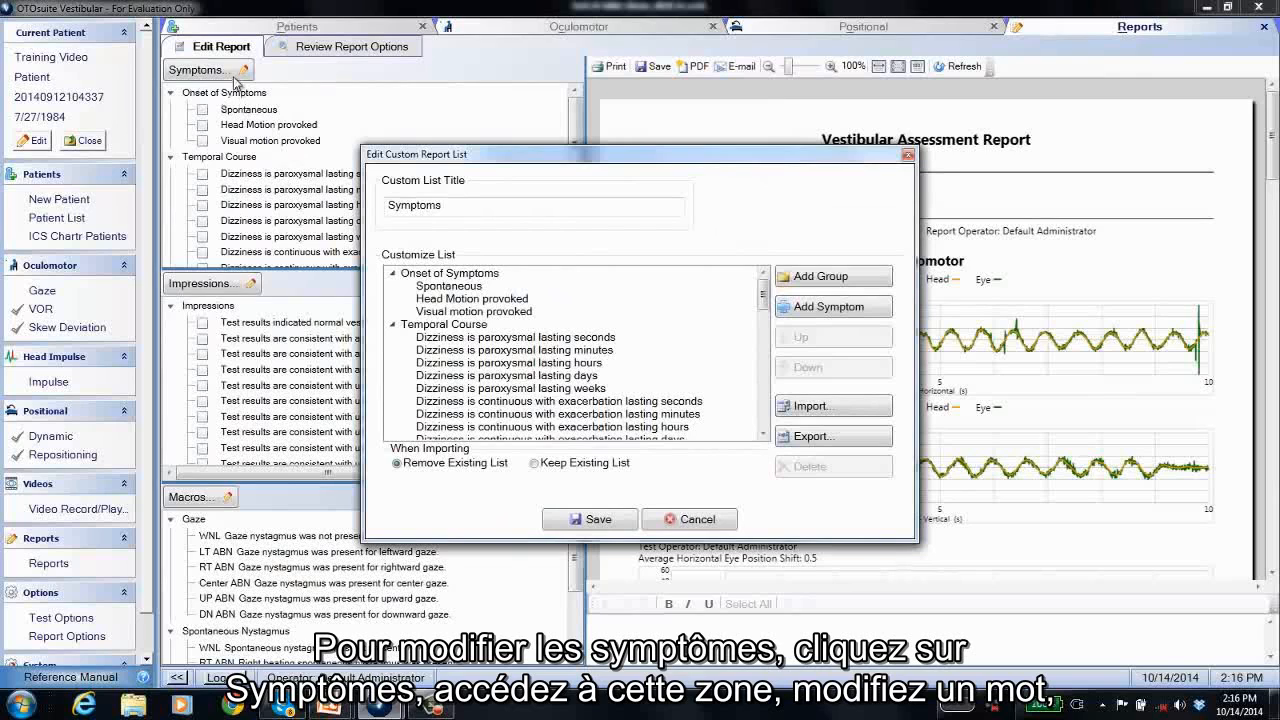
- Leave the symptom list editor without saving and mark Spontaneous plus paroxysmal dizziness lasting seconds and lasting days as symptoms
double_click(482, 287)
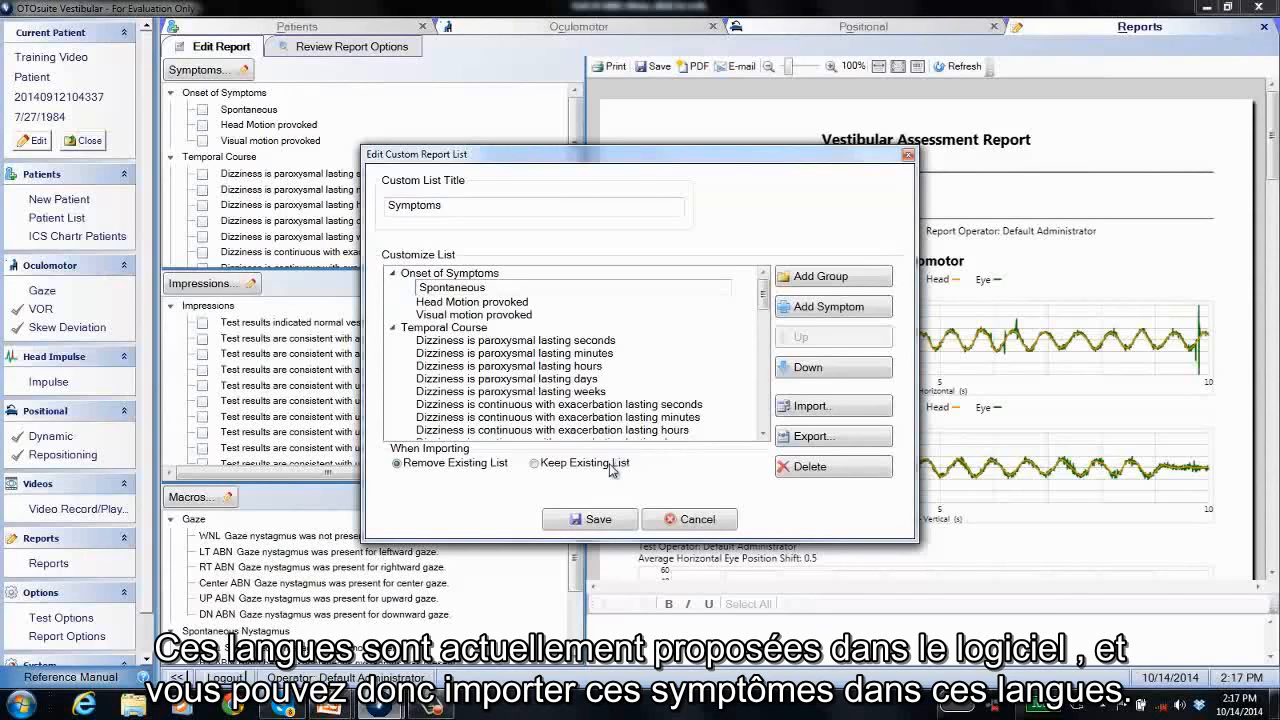
left_click(688, 524)
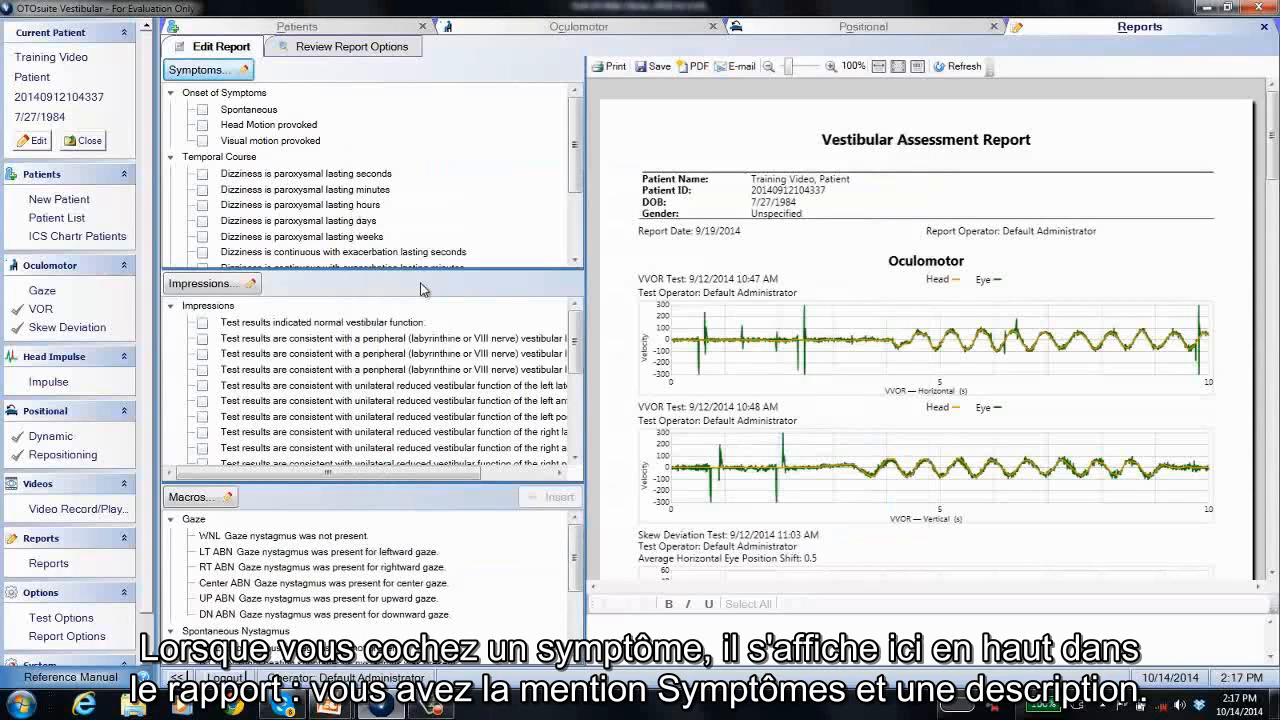
left_click(203, 110)
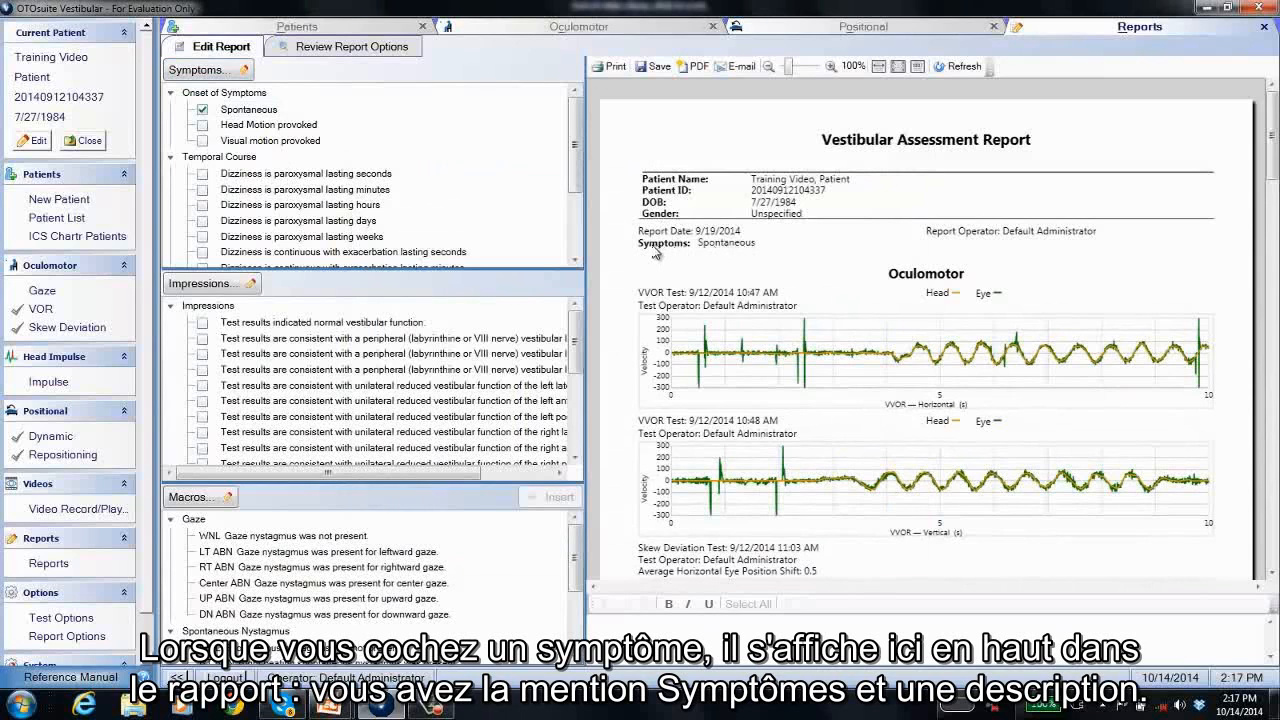
left_click(205, 175)
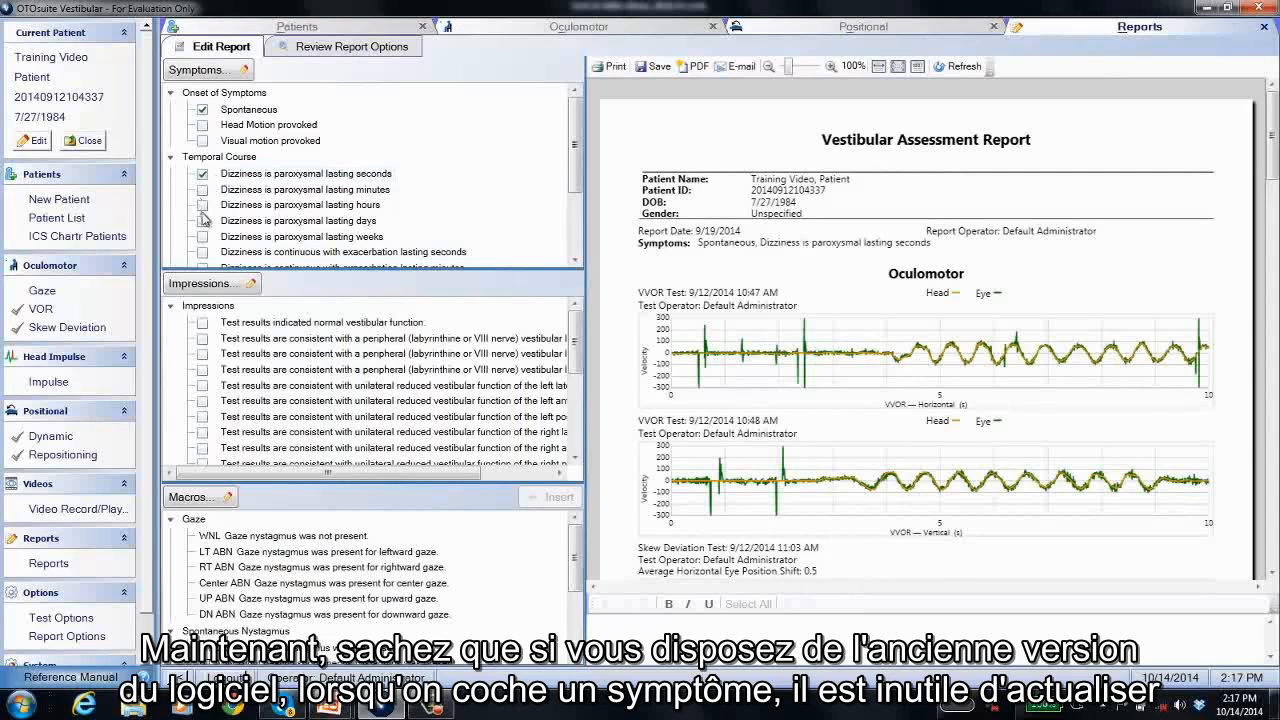
left_click(203, 220)
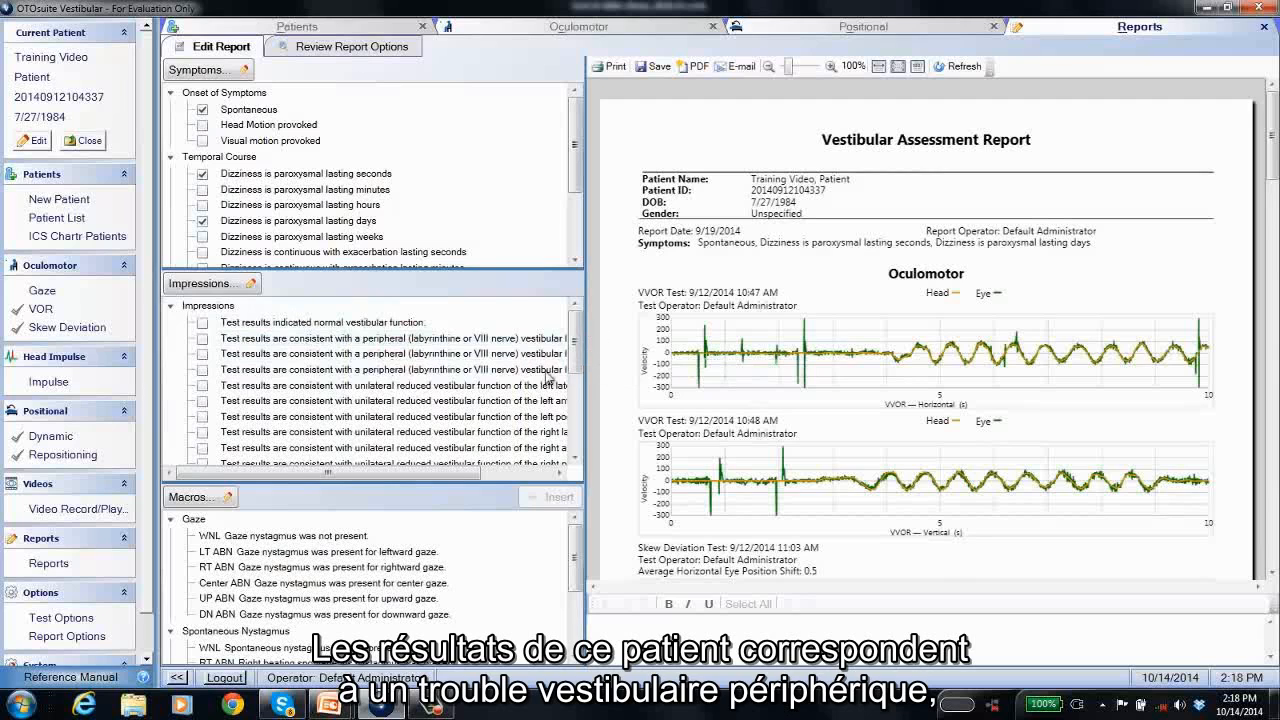
- Look through the findings macros for each test, from Gaze and VOR to Head Impulse, positional tests and Repositioning
left_click_drag(467, 476, 415, 501)
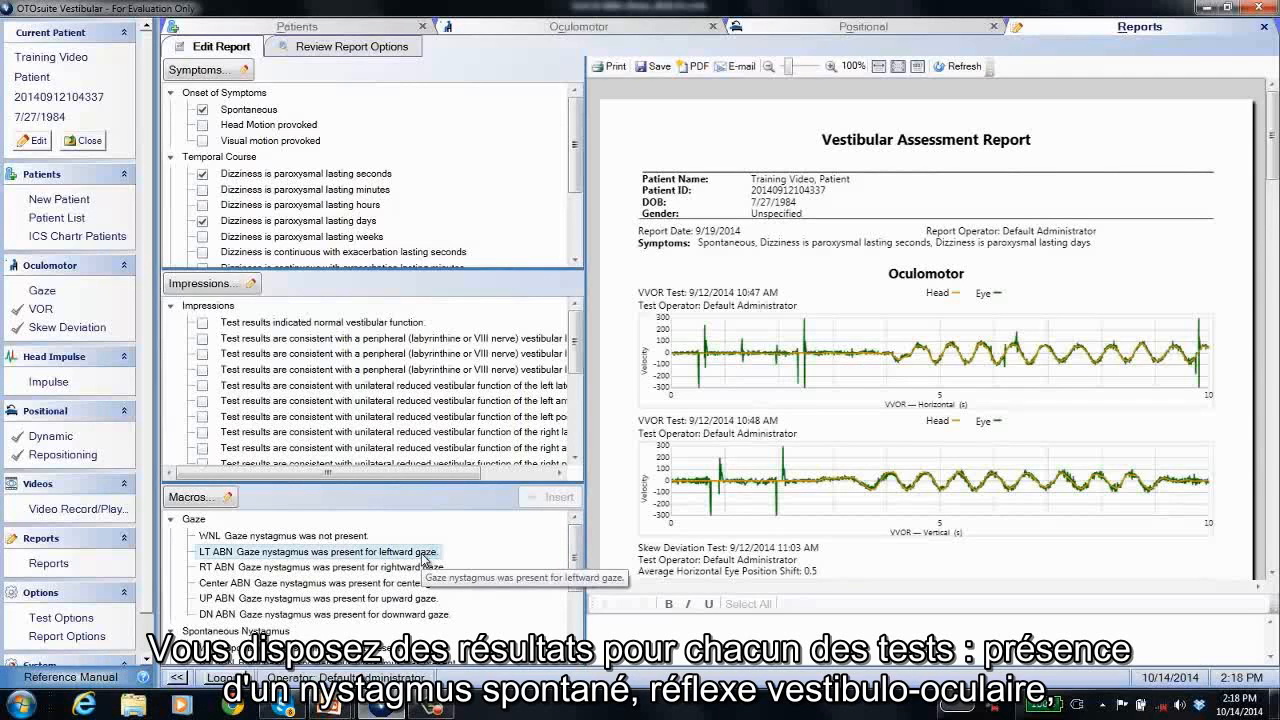
left_click_drag(576, 557, 565, 617)
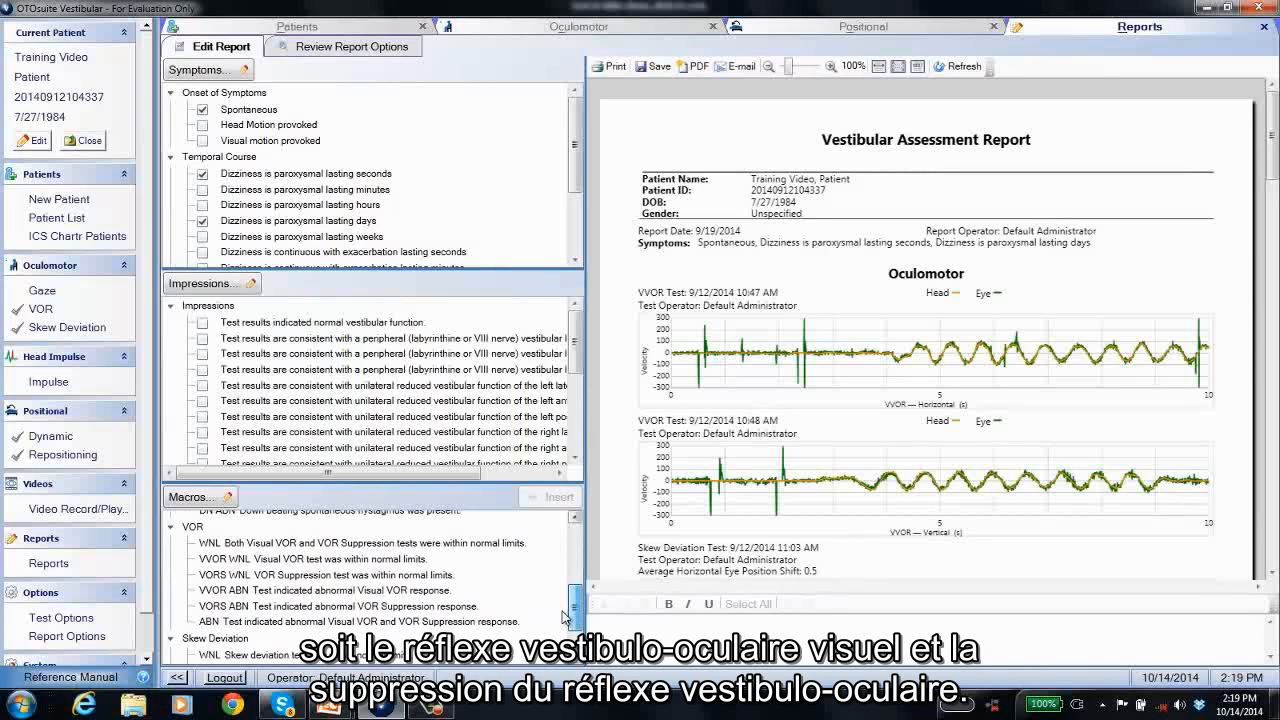
scroll(565, 620, "down", 4)
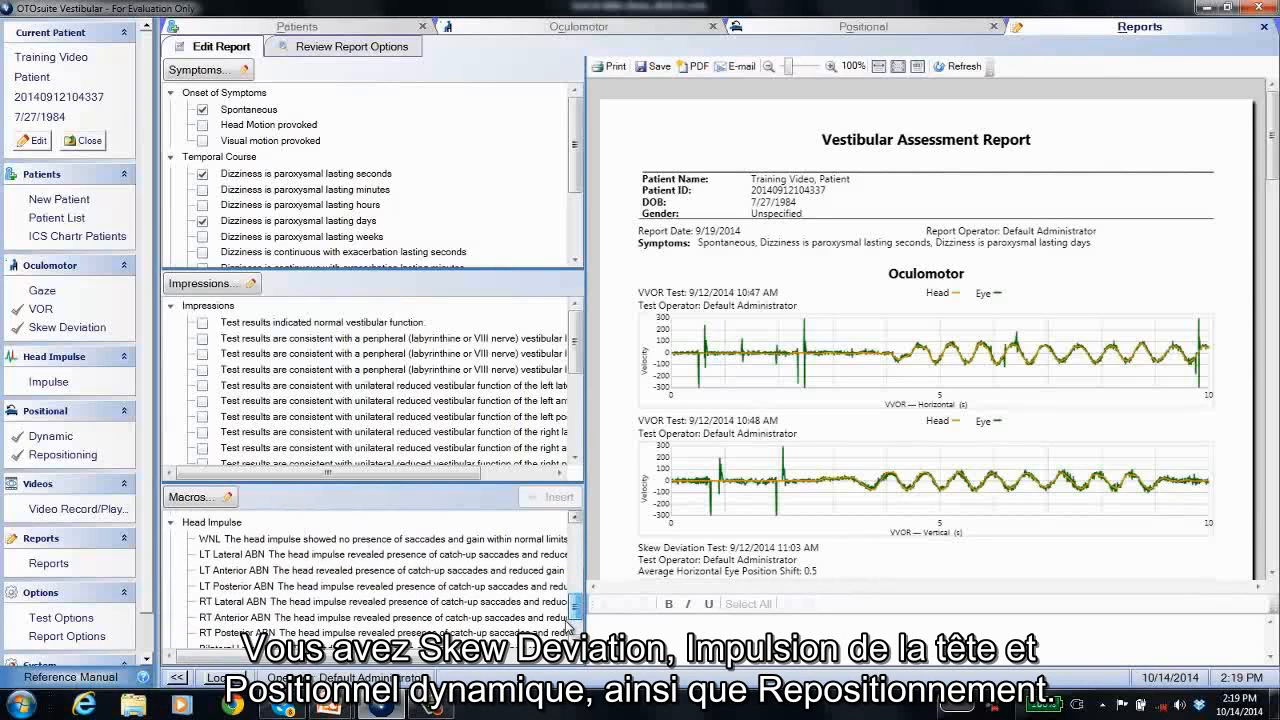
scroll(568, 622, "down", 6)
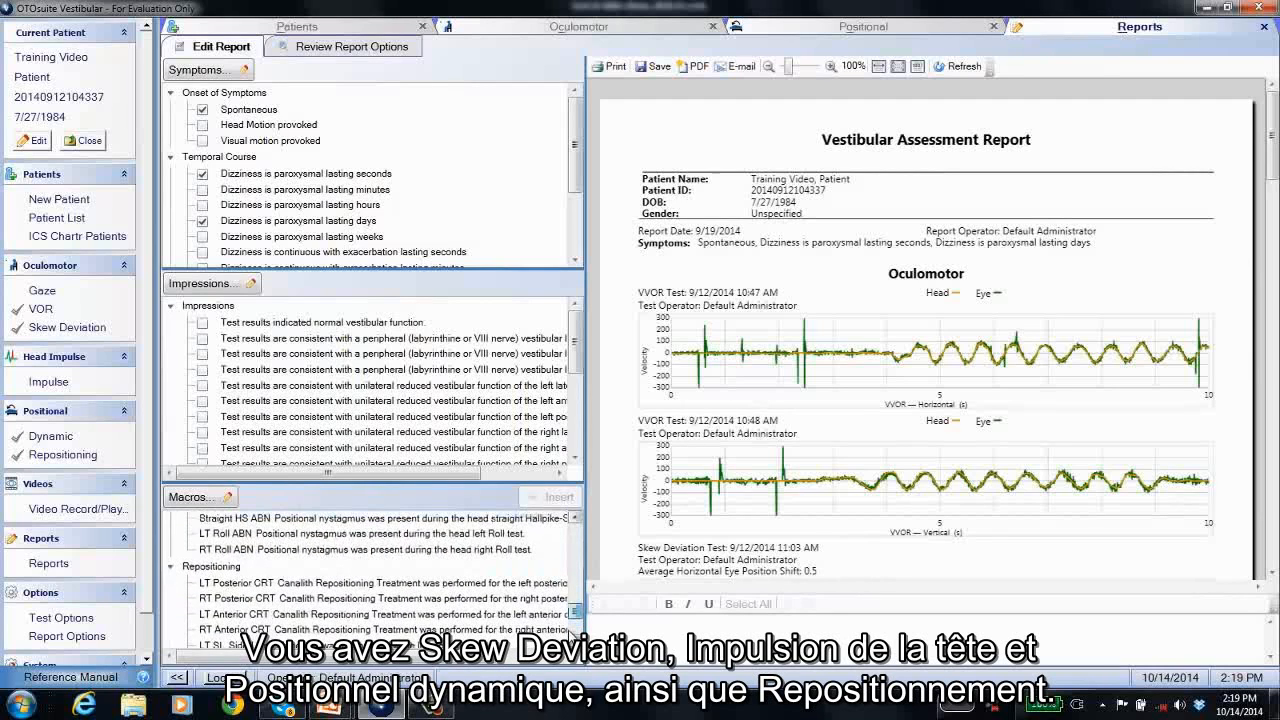
scroll(575, 620, "up", 3)
scroll(575, 622, "down", 3)
scroll(573, 622, "up", 2)
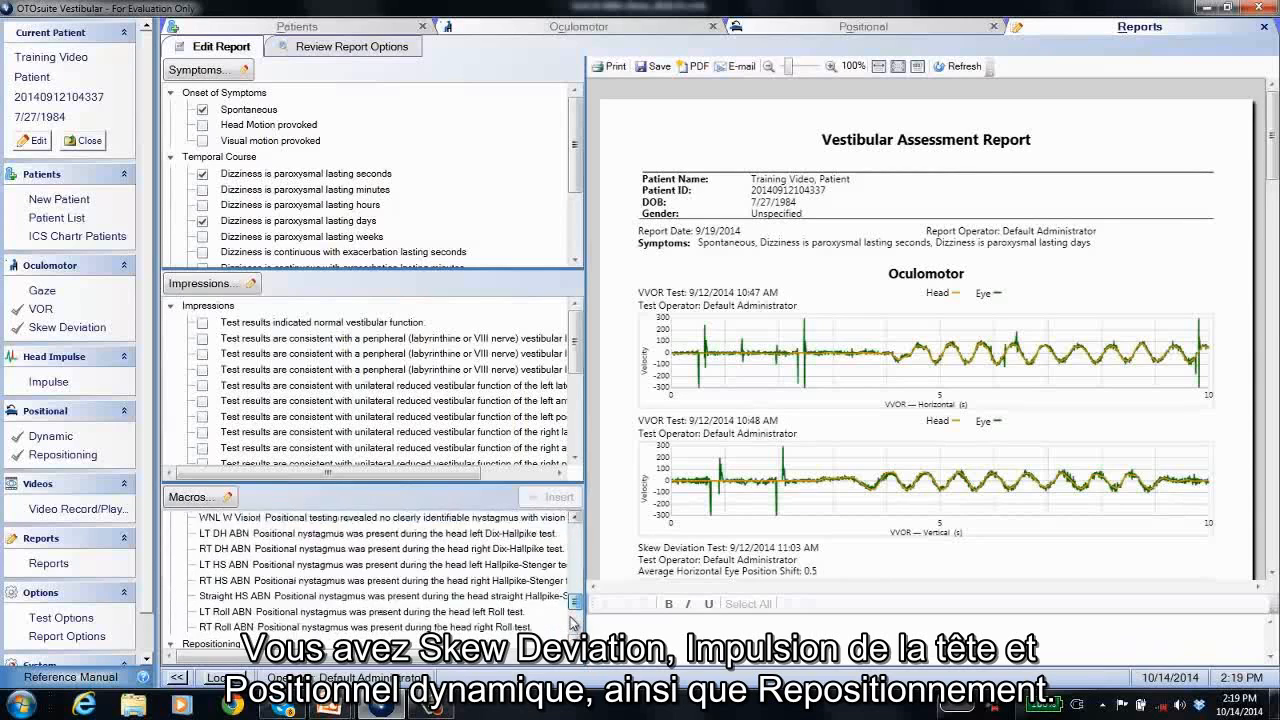
scroll(573, 622, "up", 8)
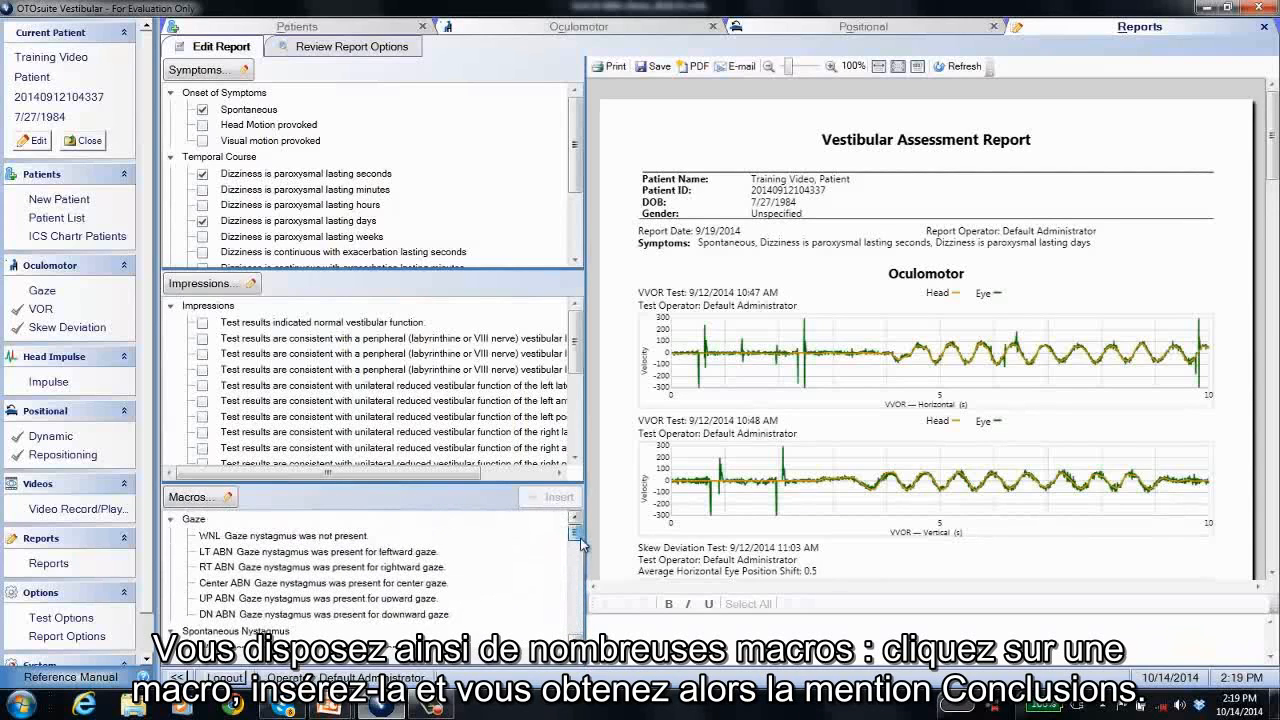
- Insert the WNL "Gaze nystagmus was not present" macro and select the impression "Test results indicated normal vestibular function"
left_click(288, 538)
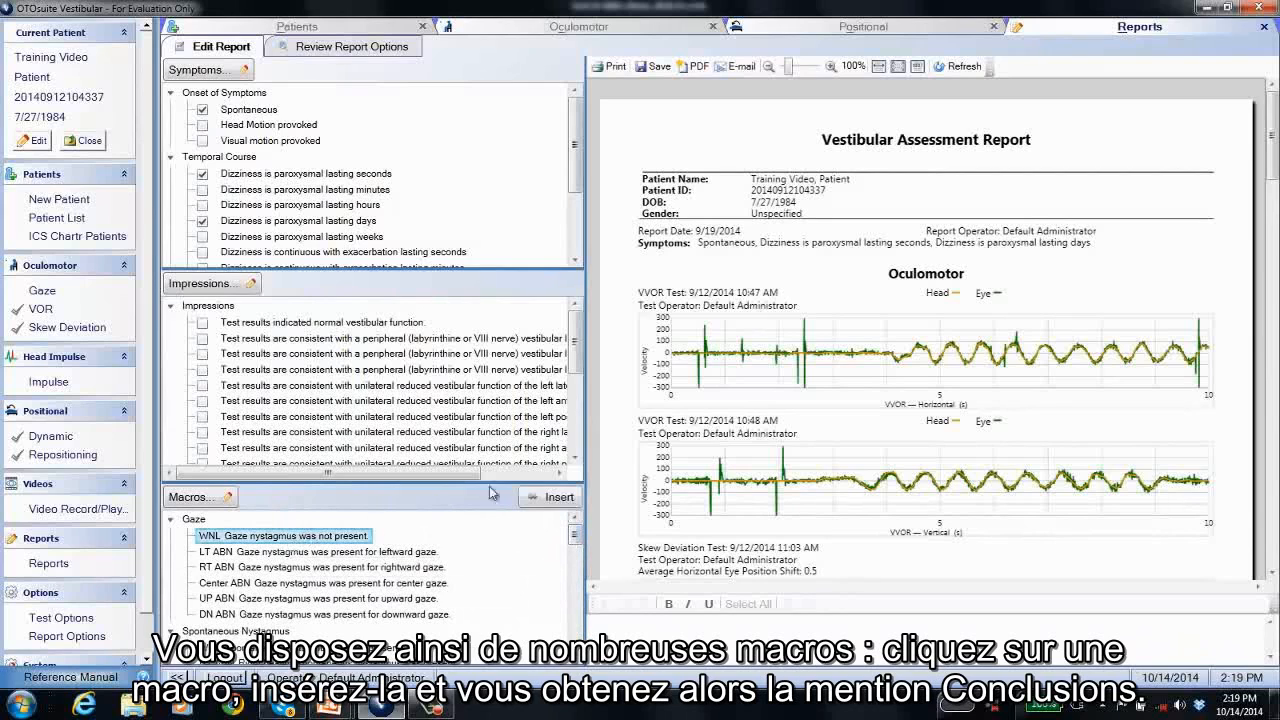
left_click(548, 497)
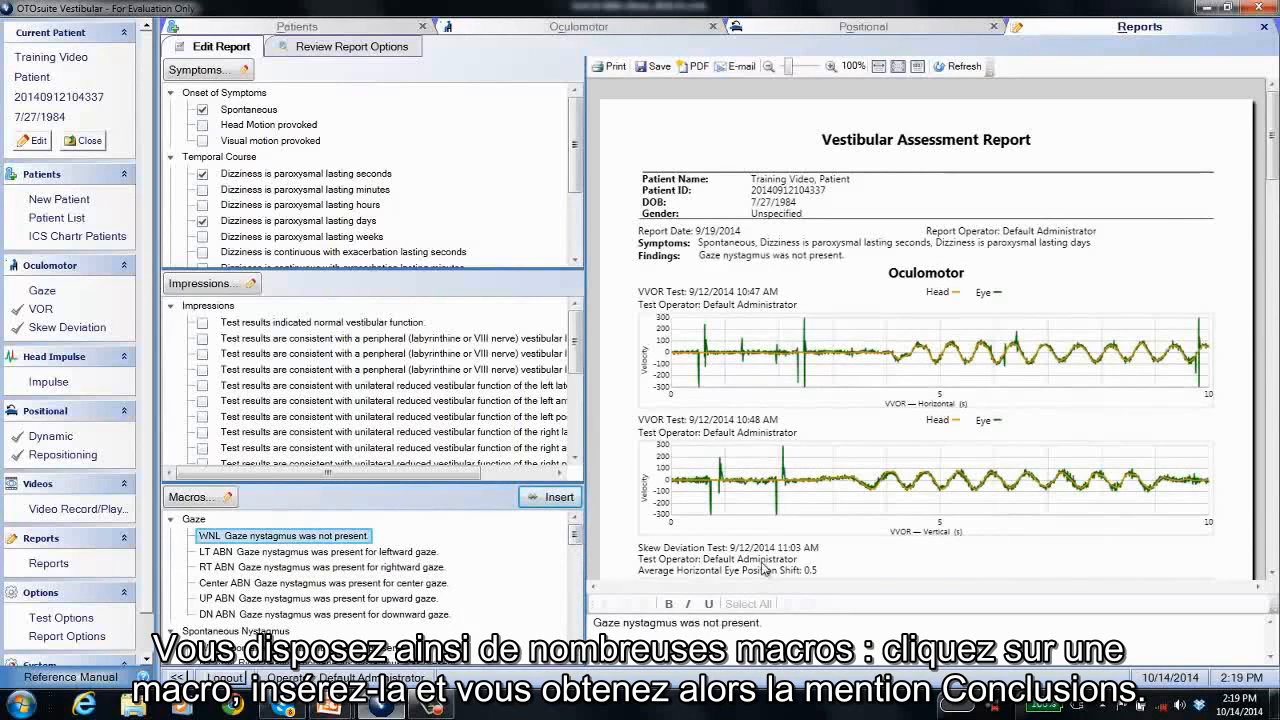
left_click(203, 323)
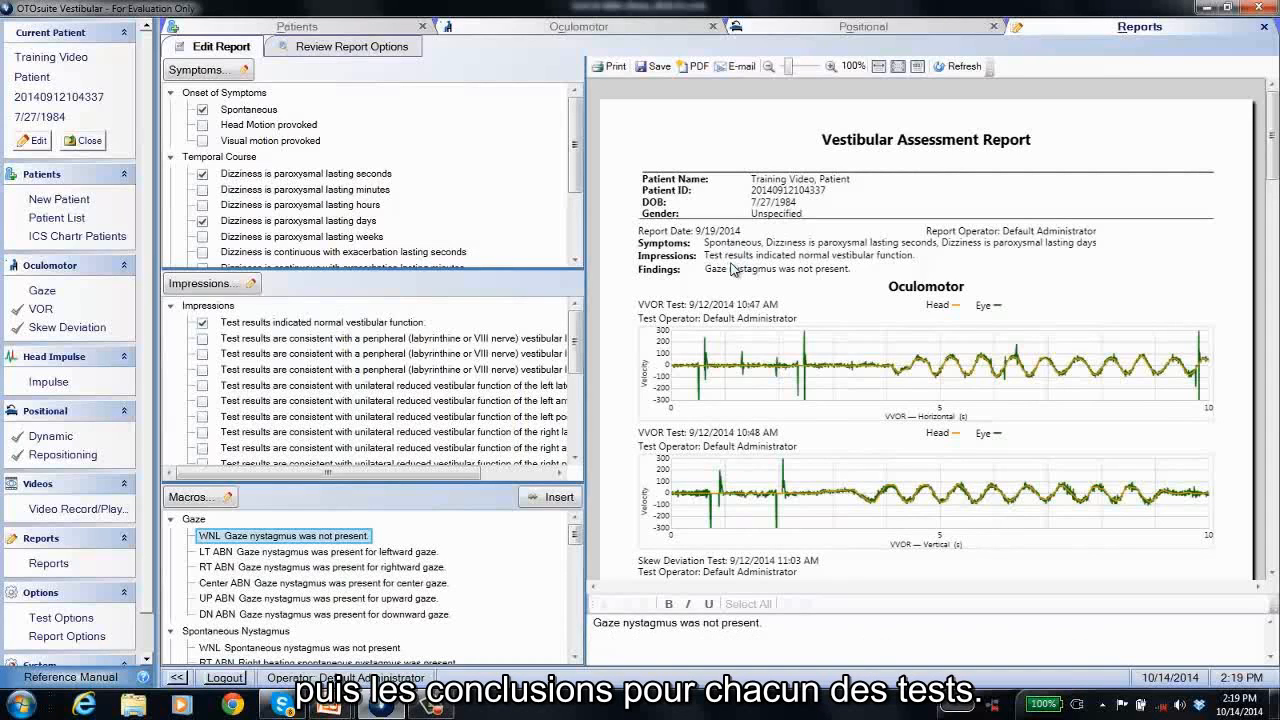
- Add the WNL macros for absent spontaneous nystagmus and for both Visual VOR and VOR Suppression within normal limits to the findings
left_click_drag(575, 541, 576, 556)
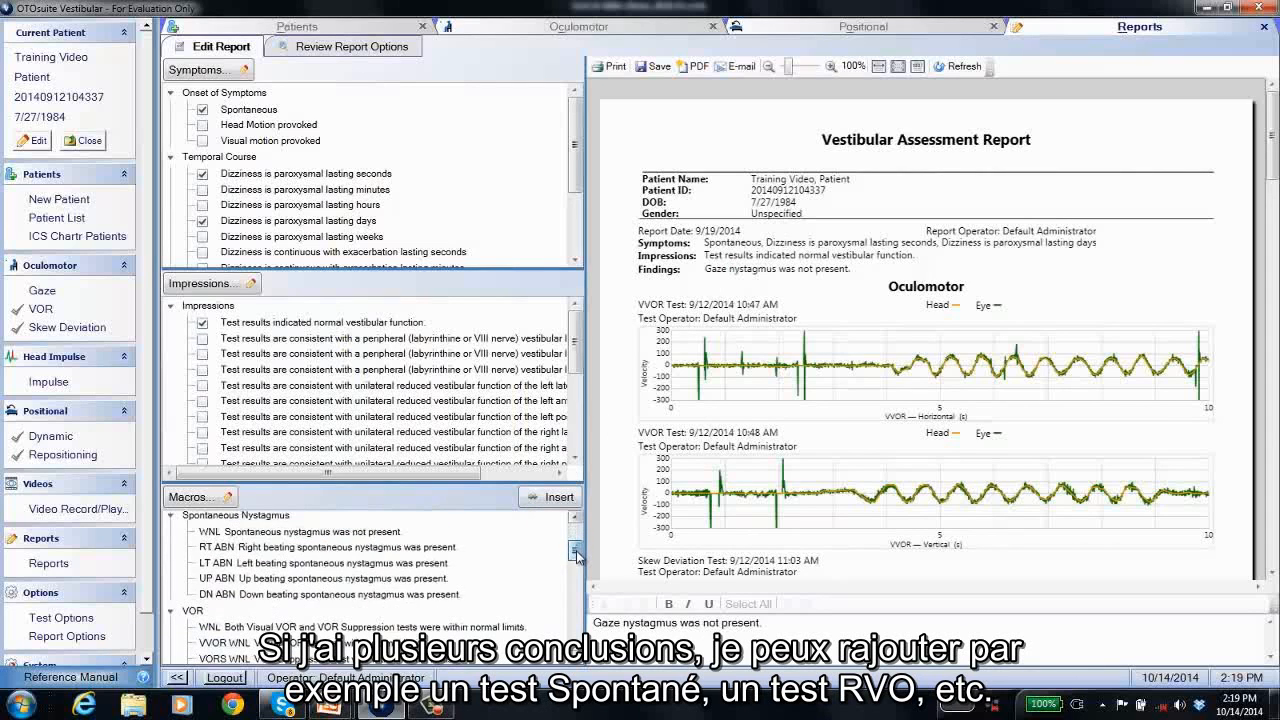
left_click(350, 525)
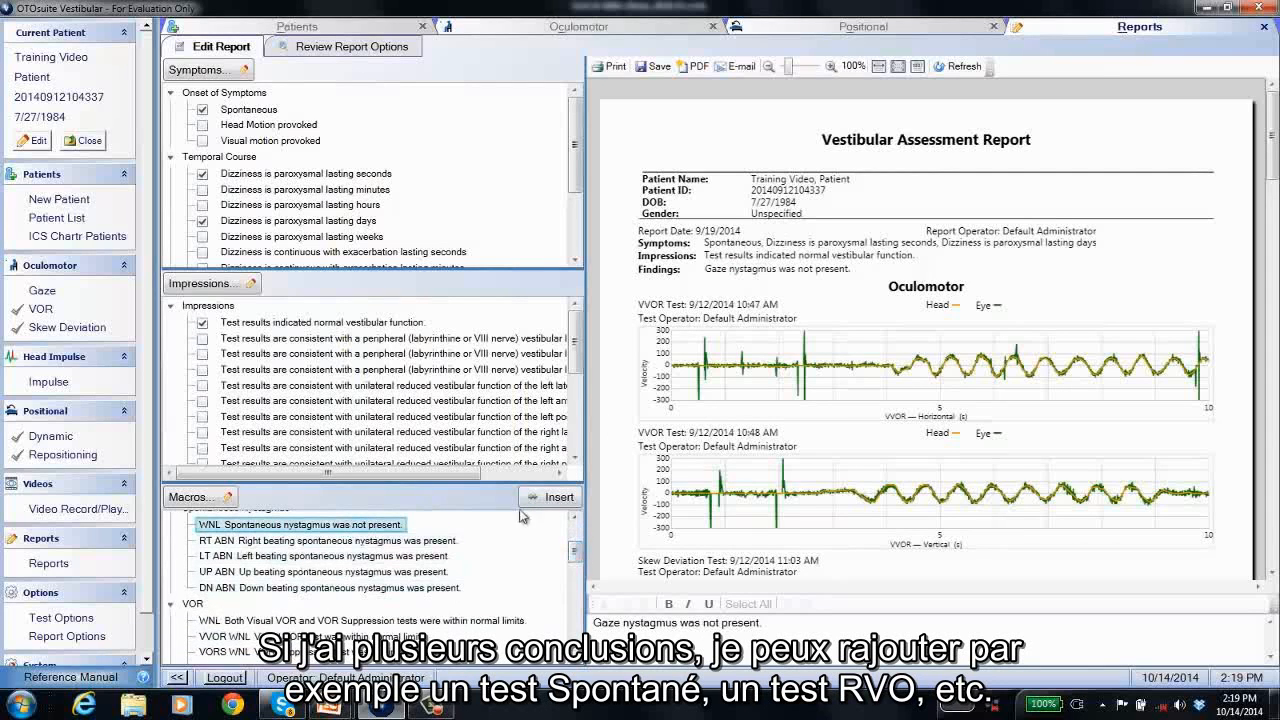
left_click(550, 497)
left_click(385, 621)
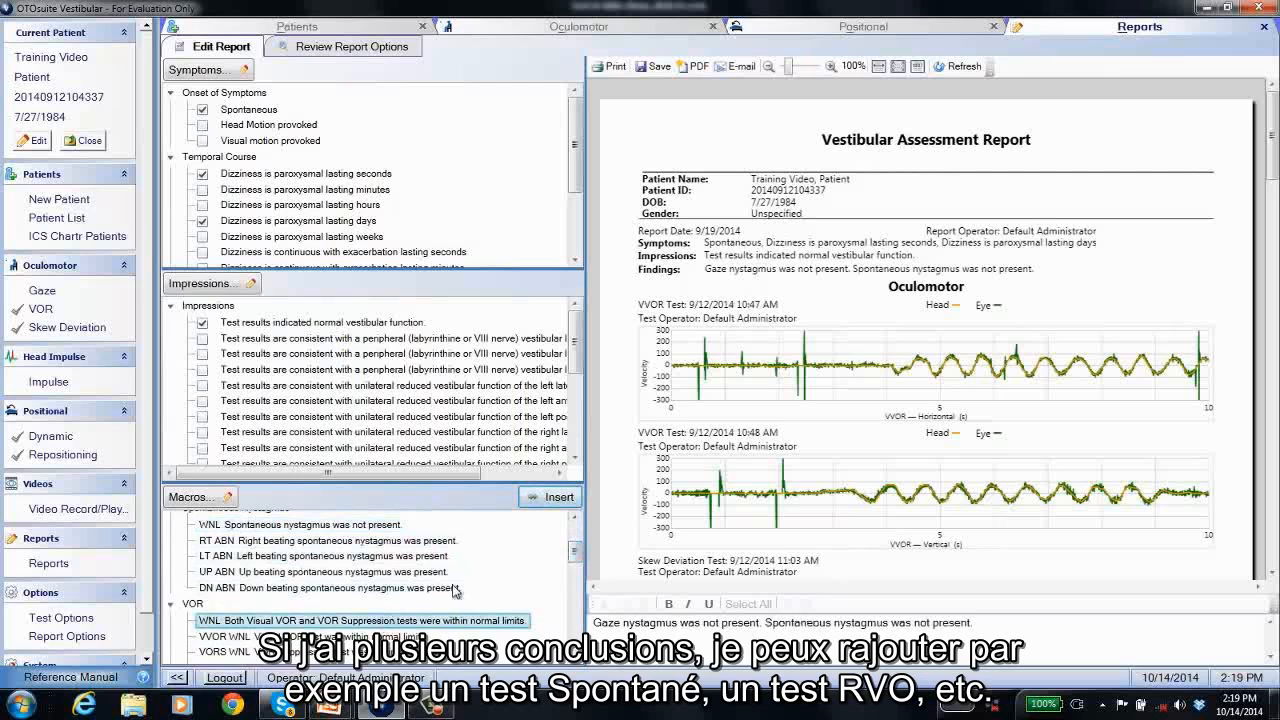
left_click(556, 498)
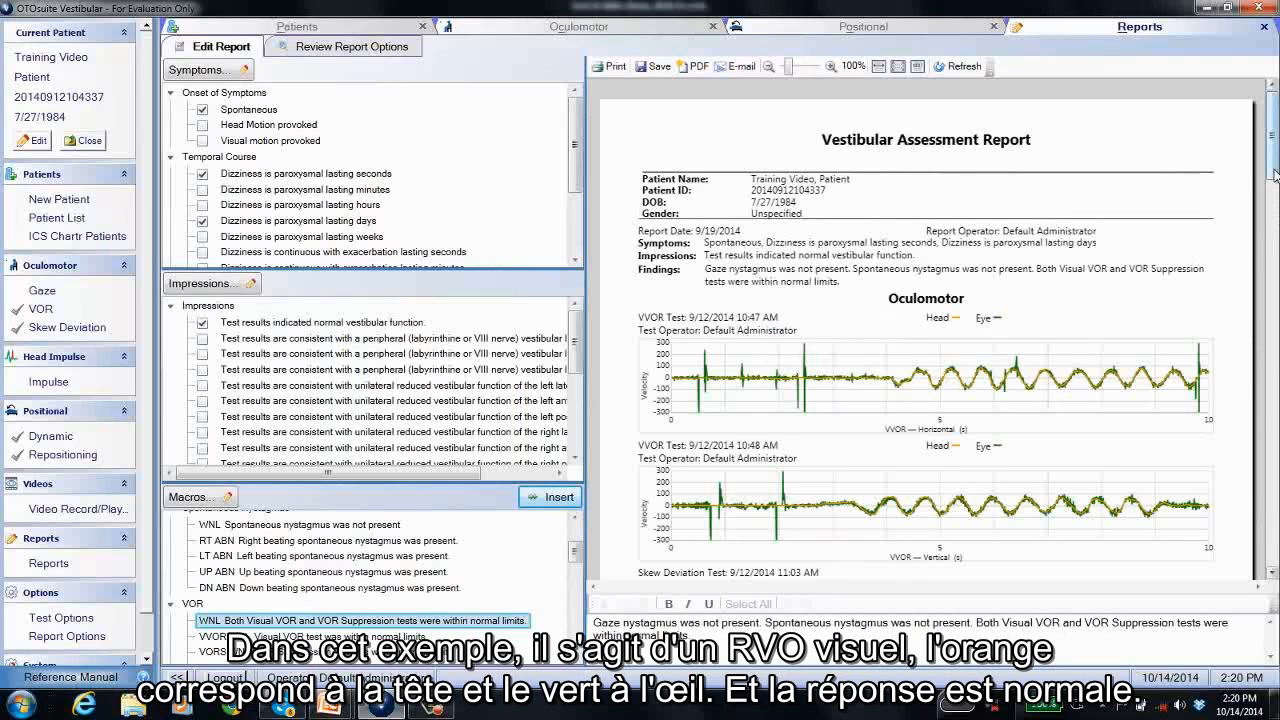
- Exclude the 11:03:57 AM Skew Deviation result from the report's oculomotor results and refresh the report preview
left_click_drag(1275, 180, 1275, 194)
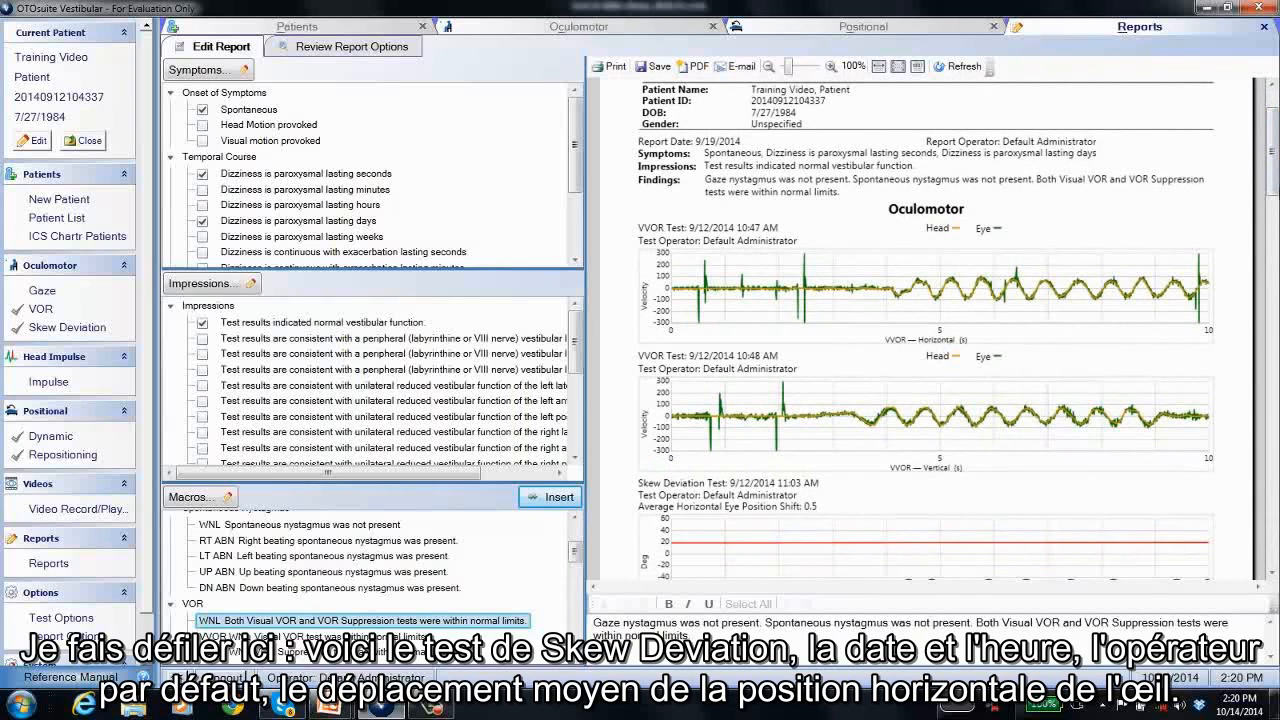
left_click_drag(1275, 185, 1275, 215)
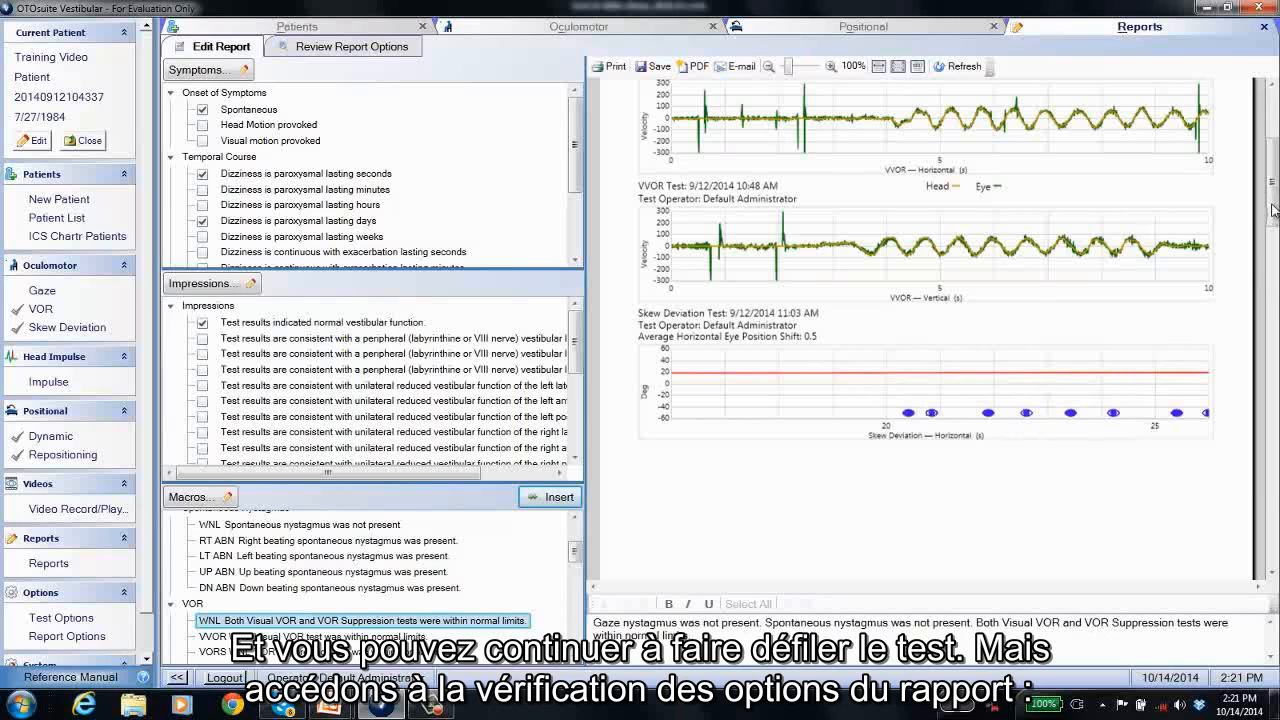
left_click(338, 50)
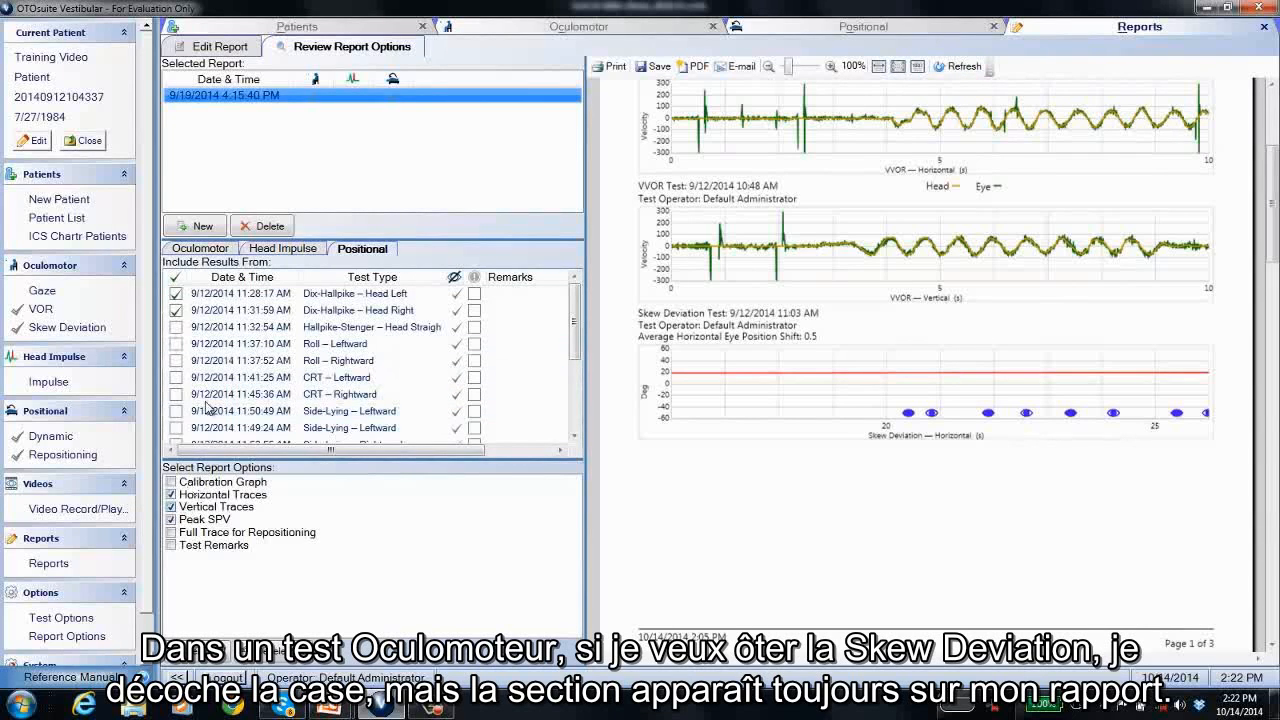
left_click(215, 253)
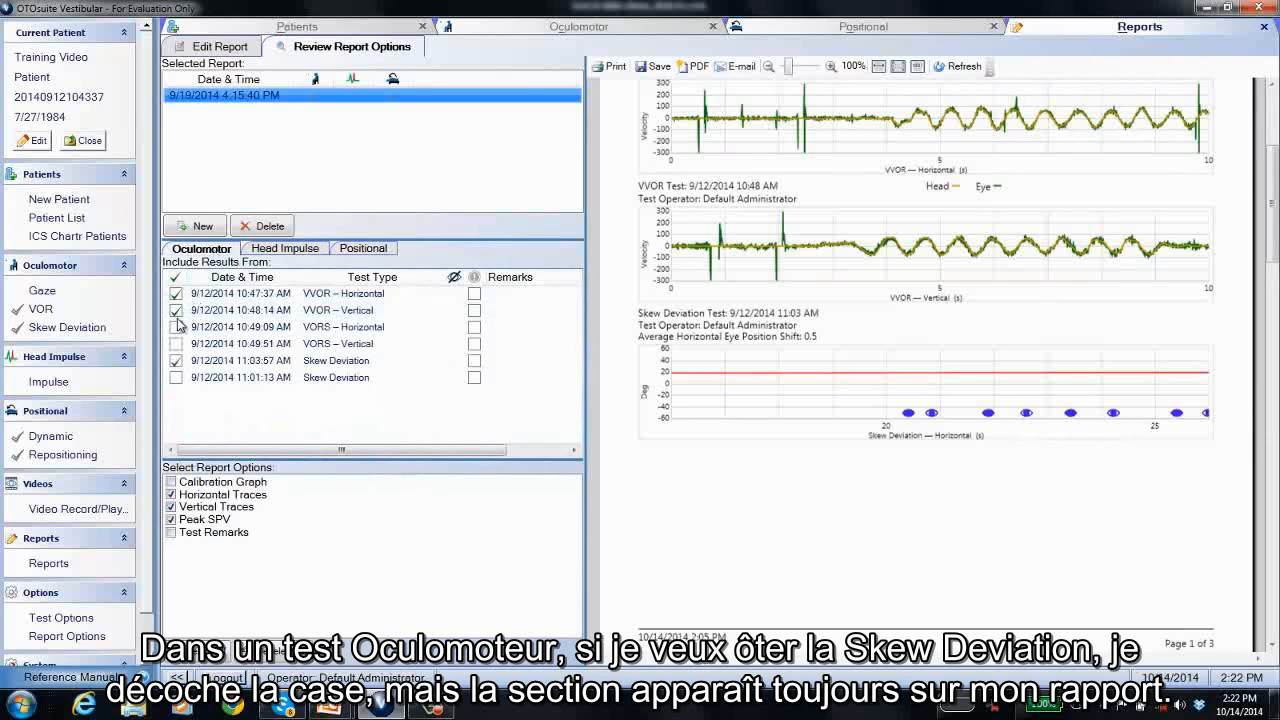
left_click(176, 364)
left_click(964, 66)
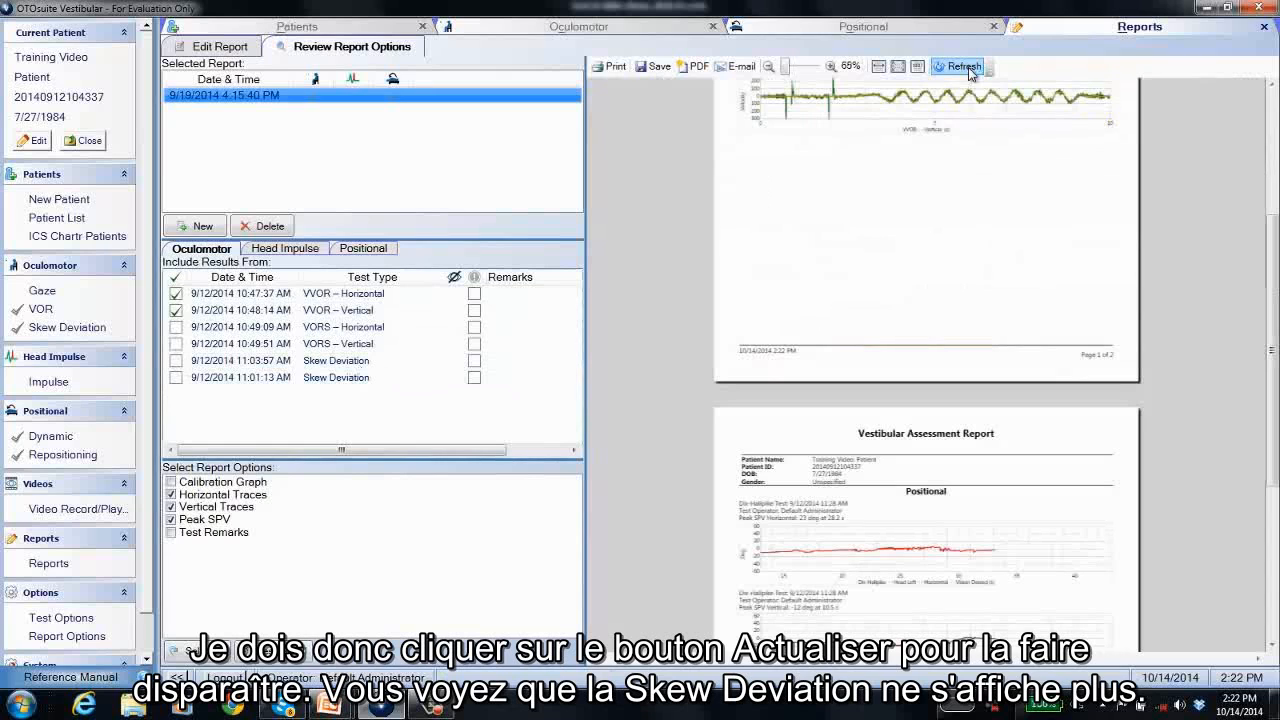
left_click_drag(1273, 232, 1275, 88)
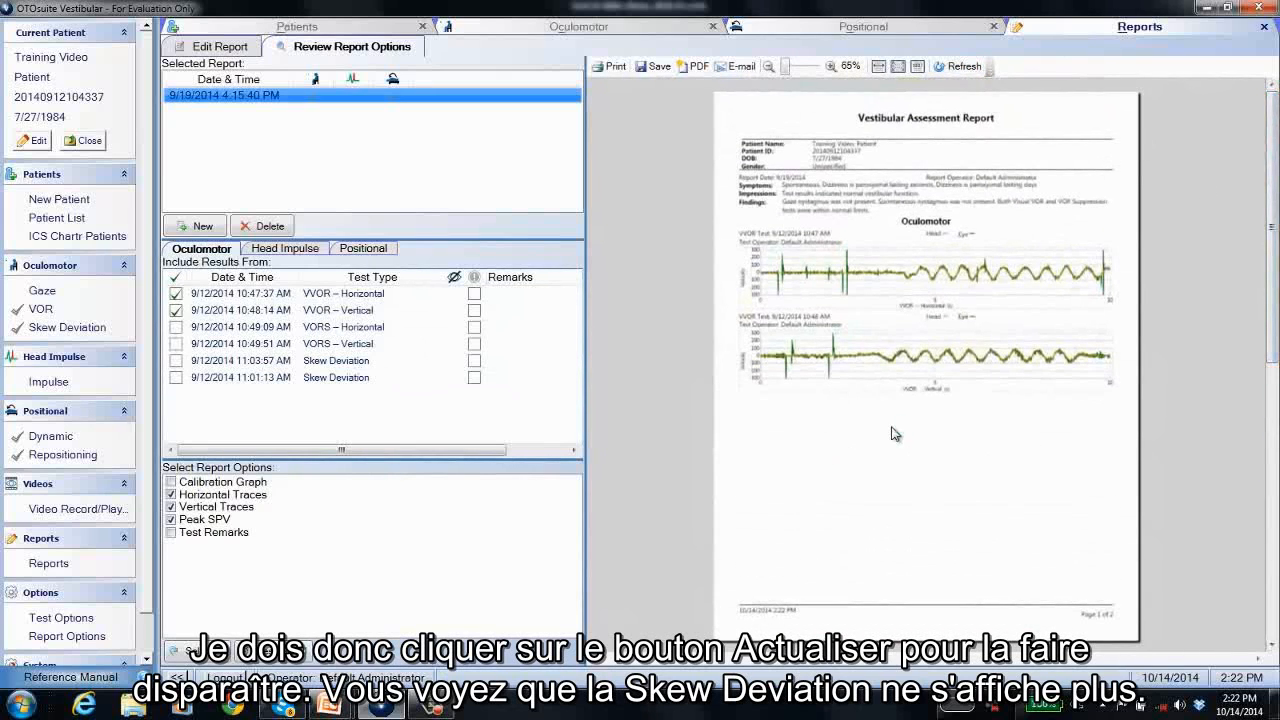
- Enlarge the report preview to 90% and check the report options for the Head Impulse, Positional and Oculomotor results
left_click(830, 68)
left_click(830, 68)
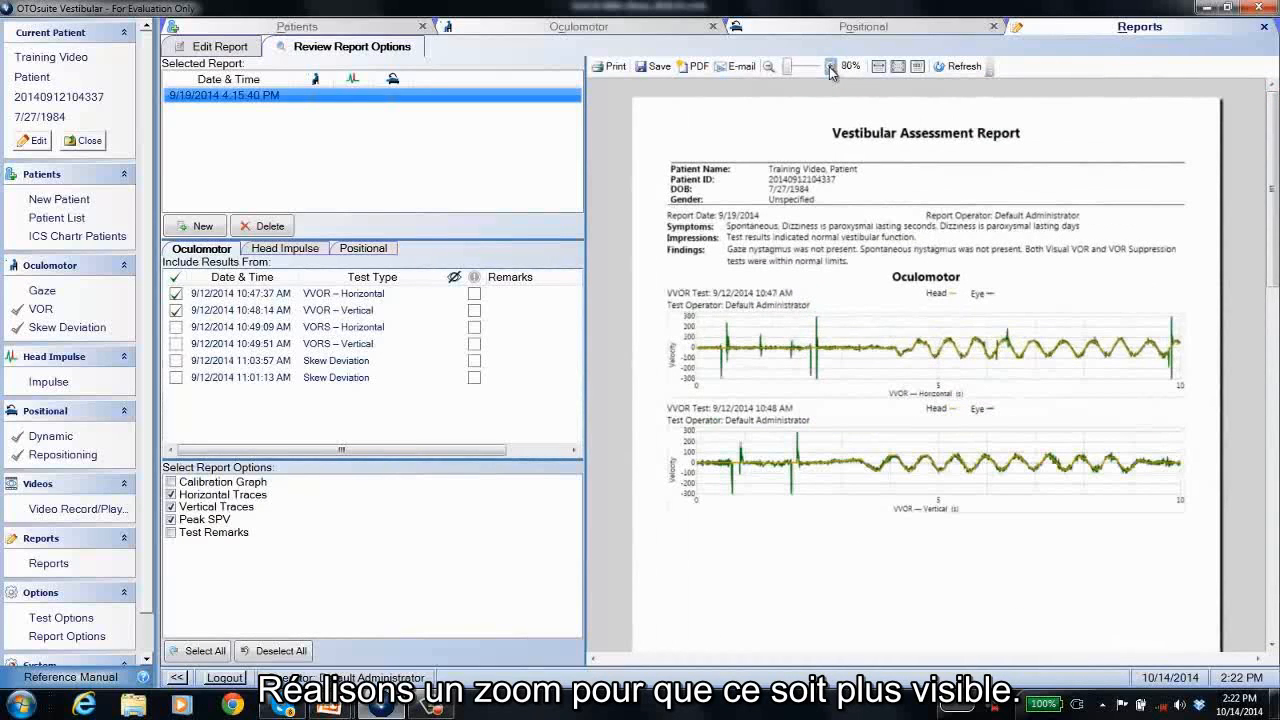
left_click(830, 68)
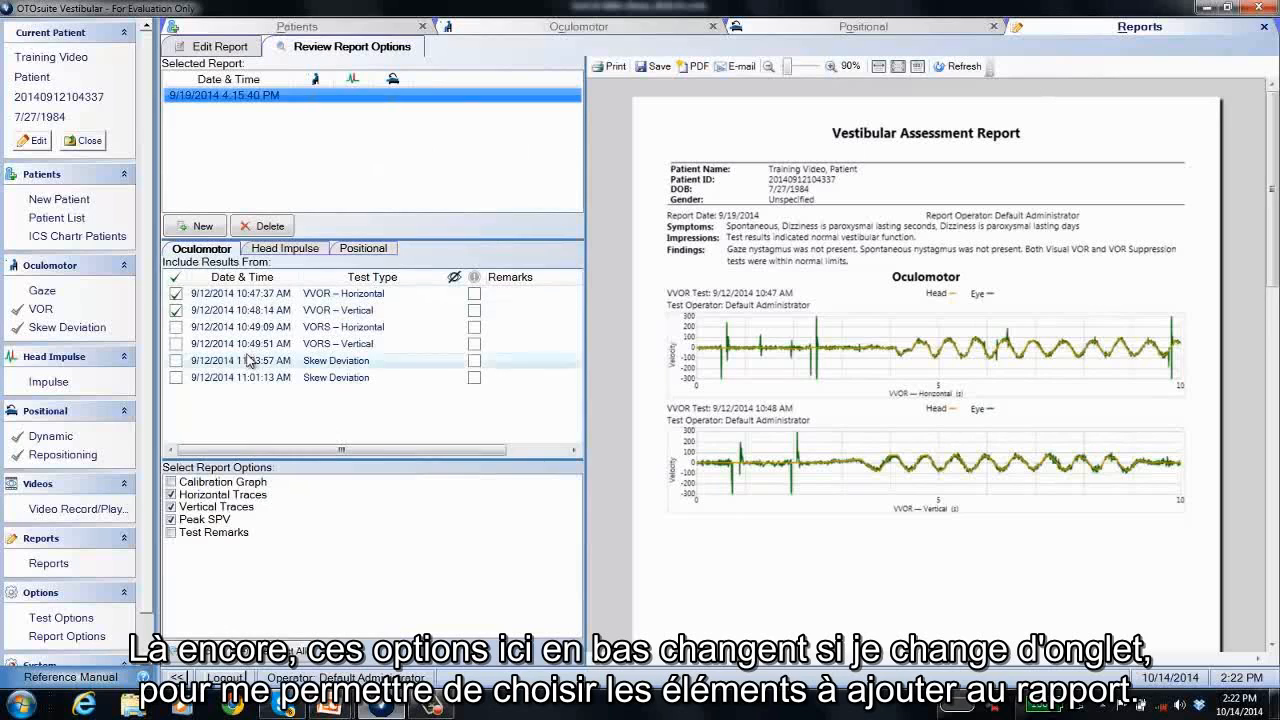
left_click(306, 248)
left_click(349, 252)
left_click(219, 251)
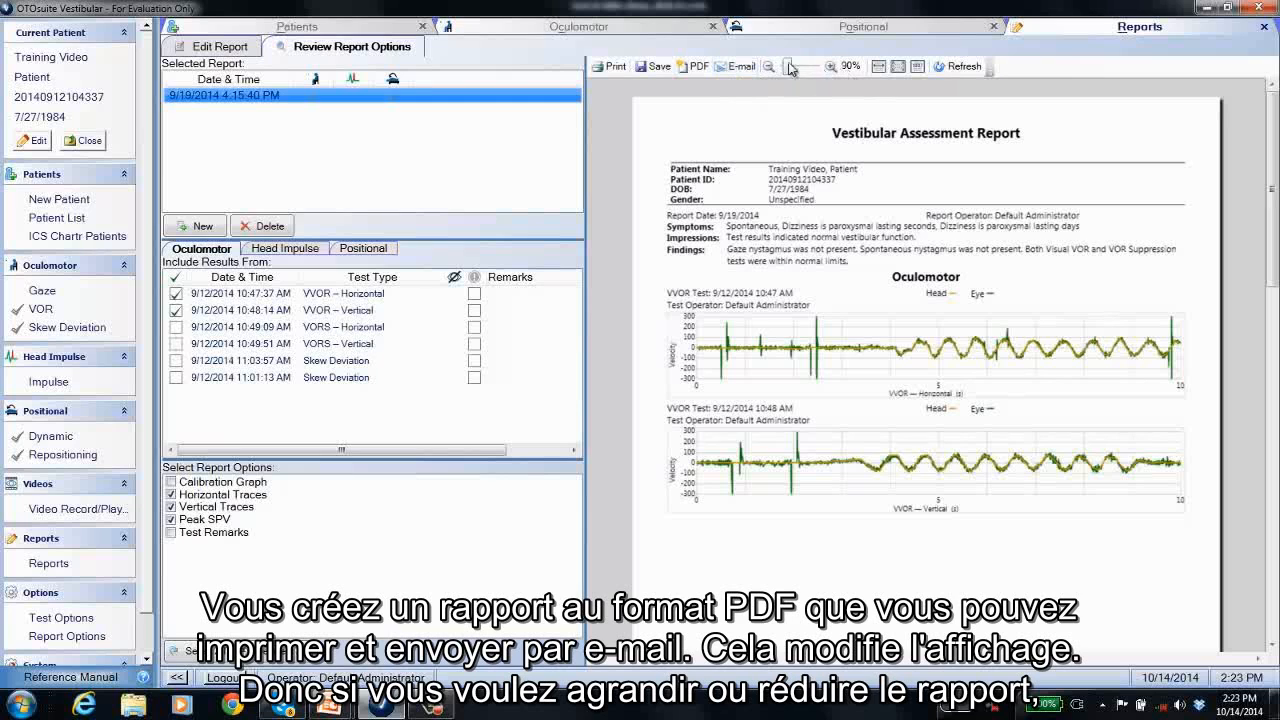
- Enlarge the report preview to 110% and reset it to 100% zoom
left_click(829, 68)
left_click(829, 68)
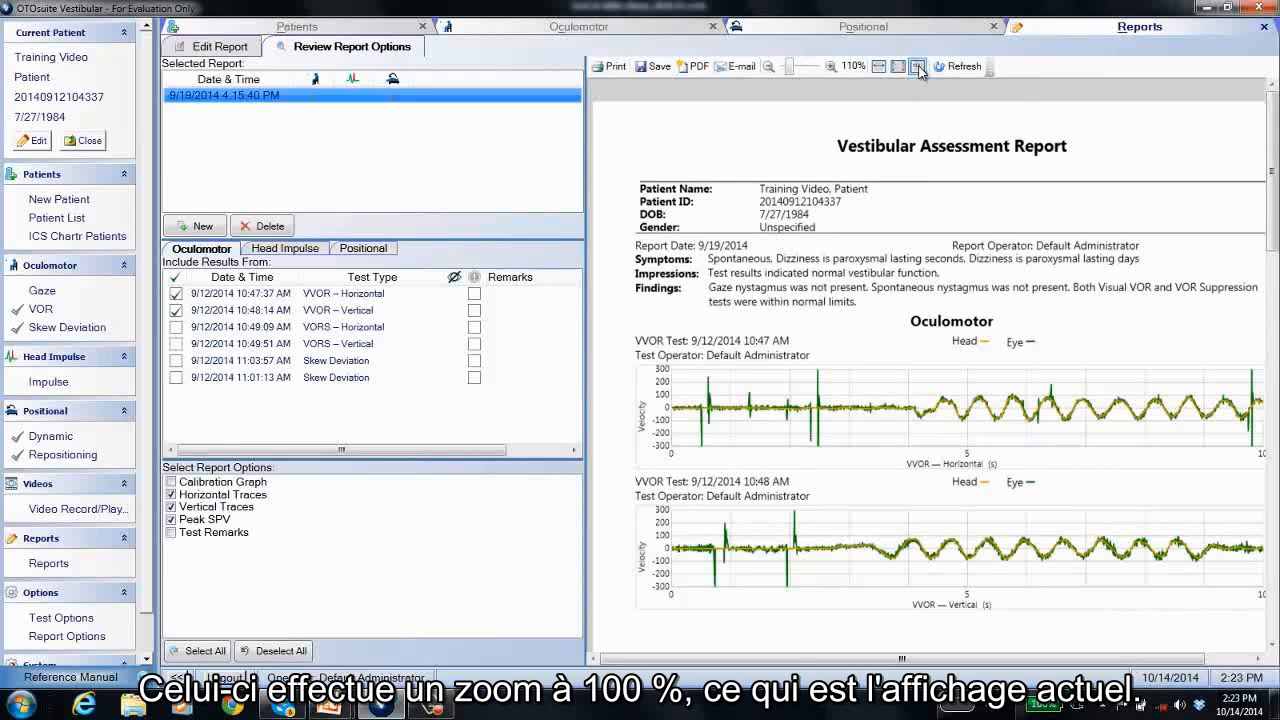
left_click(919, 68)
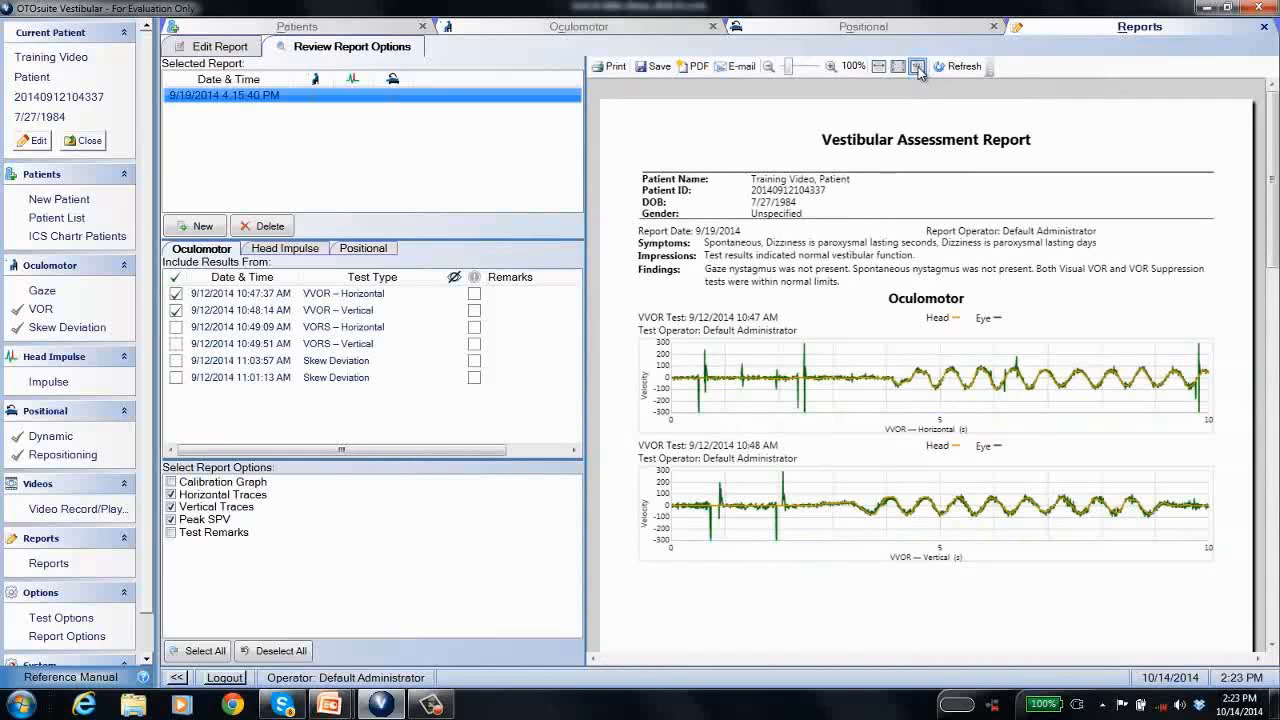